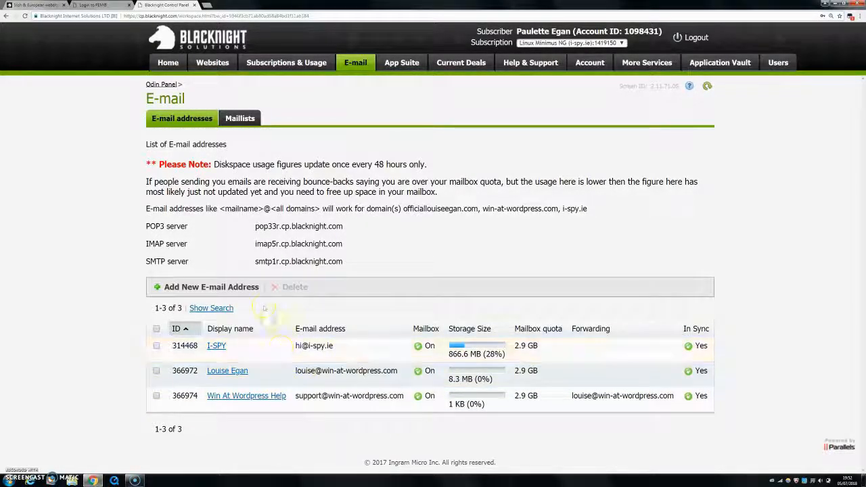
# Step: Start adding a new e-mail address under a new service user and enter the person's full name as the display name
pyautogui.click(202, 288)
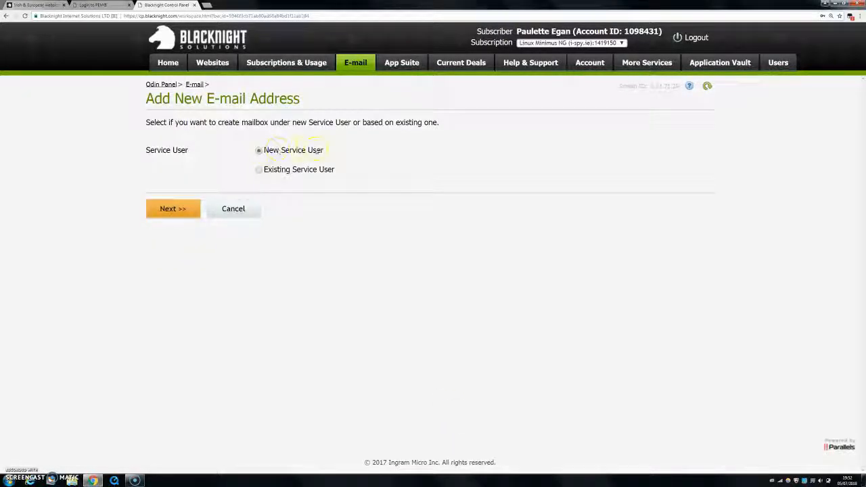
pyautogui.click(260, 150)
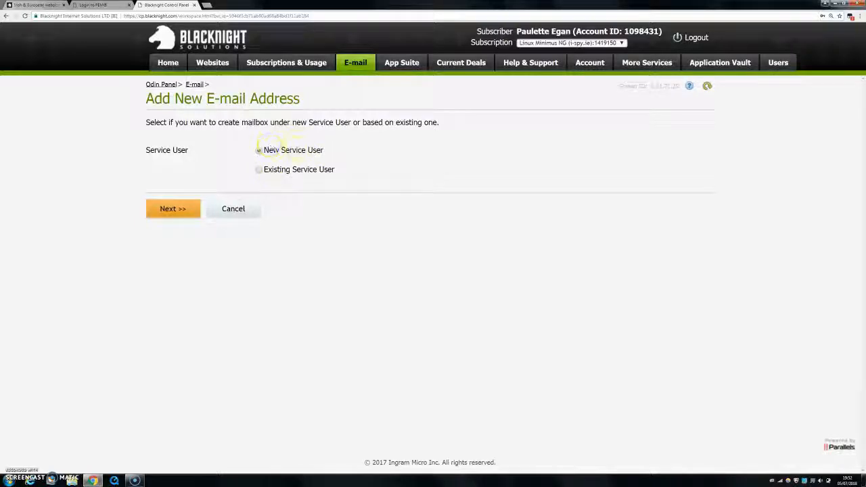
pyautogui.click(173, 214)
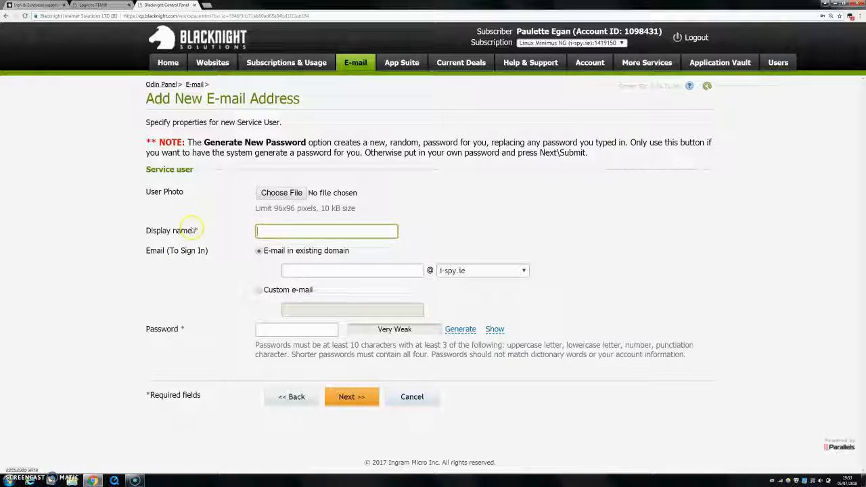
pyautogui.write('Louise')
pyautogui.click(281, 245)
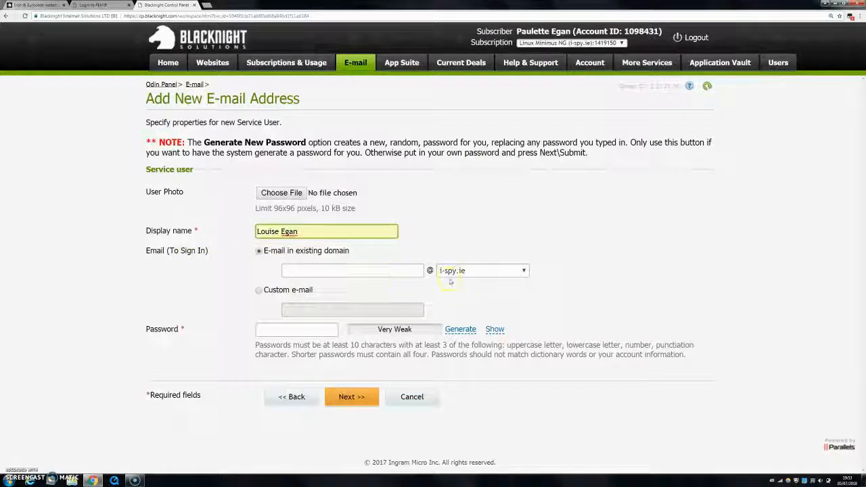
# Step: Set the sign-in e-mail in an existing domain, choosing the second listed domain and entering the person's first name as mailbox name
pyautogui.click(480, 271)
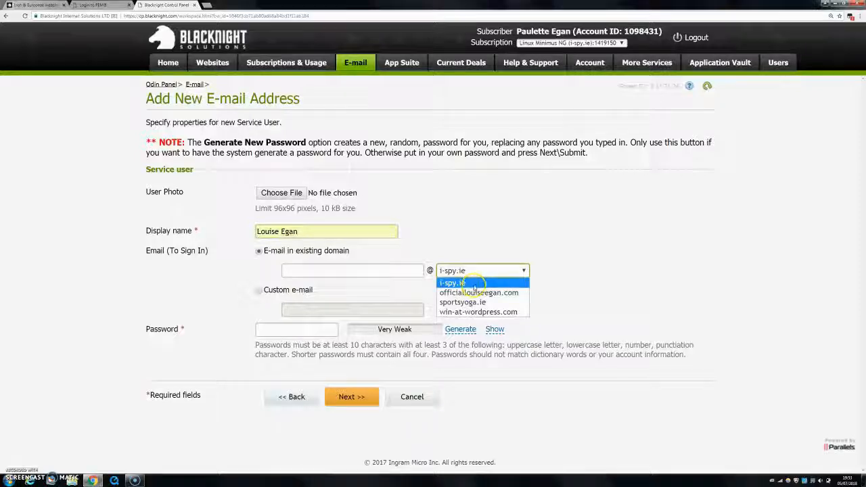
pyautogui.click(478, 292)
pyautogui.click(472, 271)
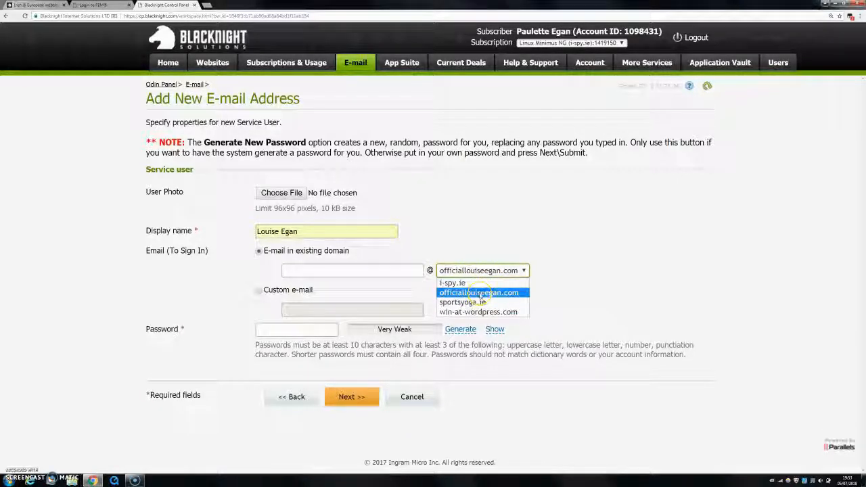
pyautogui.click(480, 293)
pyautogui.click(326, 270)
pyautogui.write('louise')
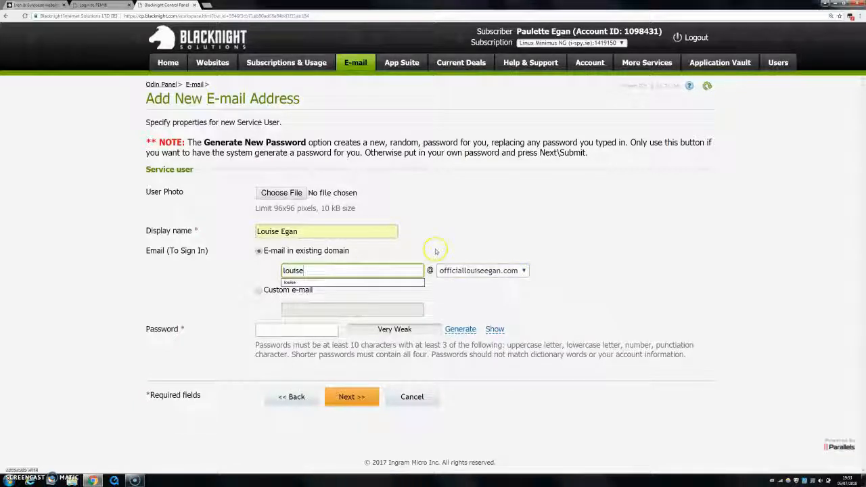
pyautogui.click(498, 244)
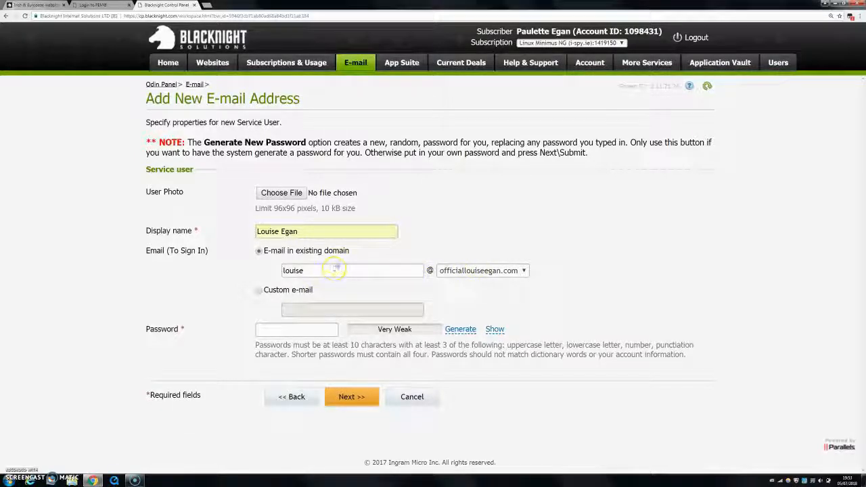
pyautogui.moveTo(307, 271); pyautogui.dragTo(215, 271)
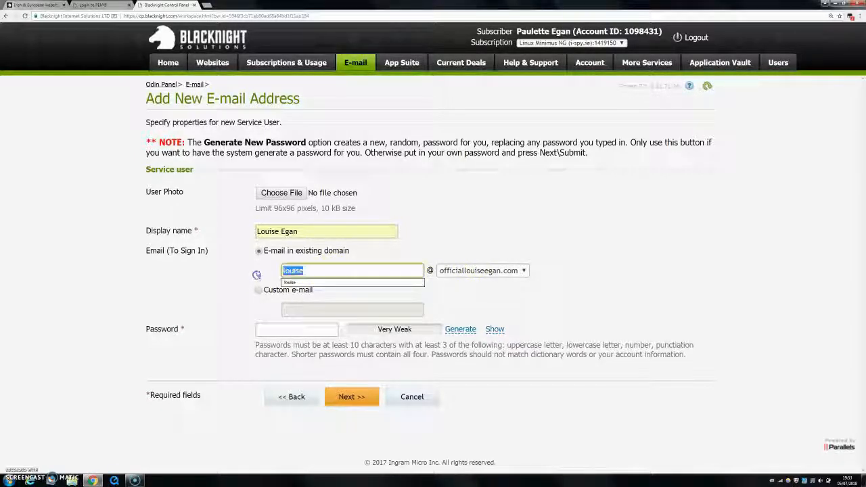
pyautogui.click(256, 276)
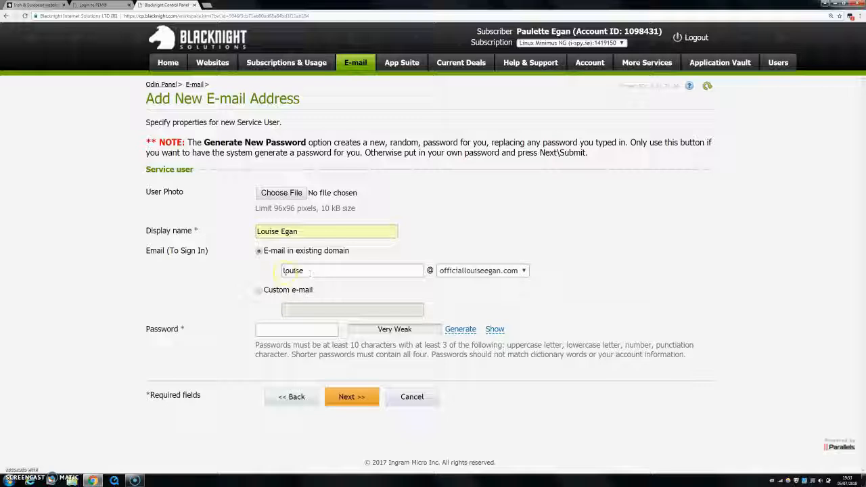
pyautogui.click(308, 270)
pyautogui.moveTo(287, 379); pyautogui.dragTo(277, 323)
pyautogui.click(278, 274)
pyautogui.moveTo(304, 271); pyautogui.dragTo(258, 269)
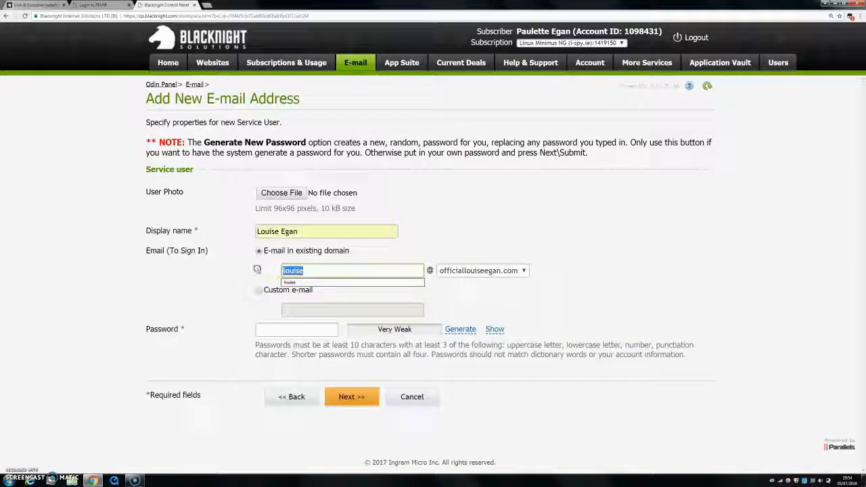
pyautogui.press('BackSpace')
# Step: Generate a random password for the new service user and continue to the mailbox configuration
pyautogui.click(304, 330)
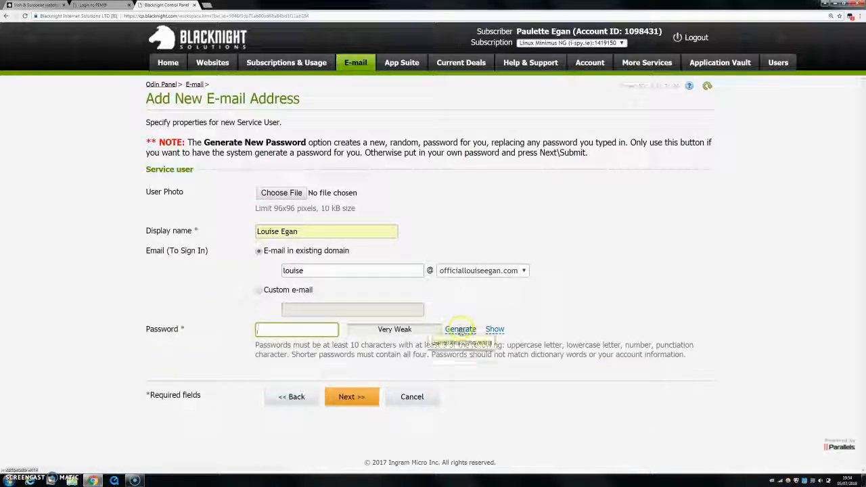
pyautogui.doubleClick(460, 330)
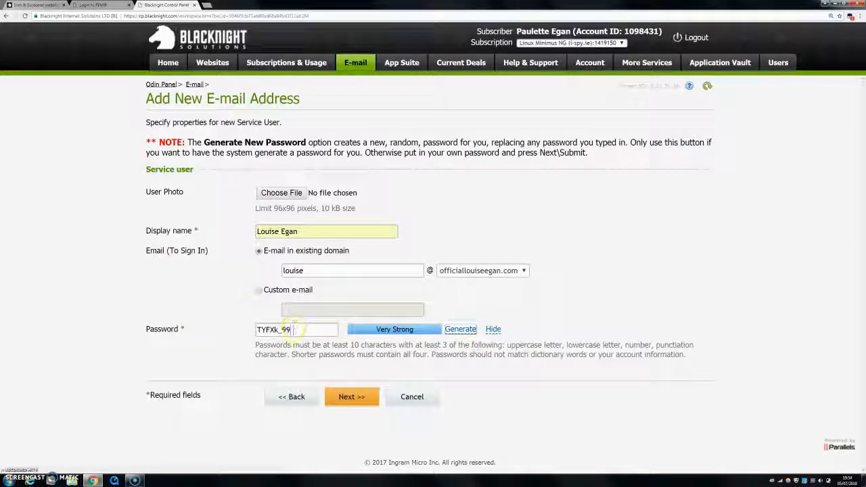
pyautogui.moveTo(296, 330); pyautogui.dragTo(243, 342)
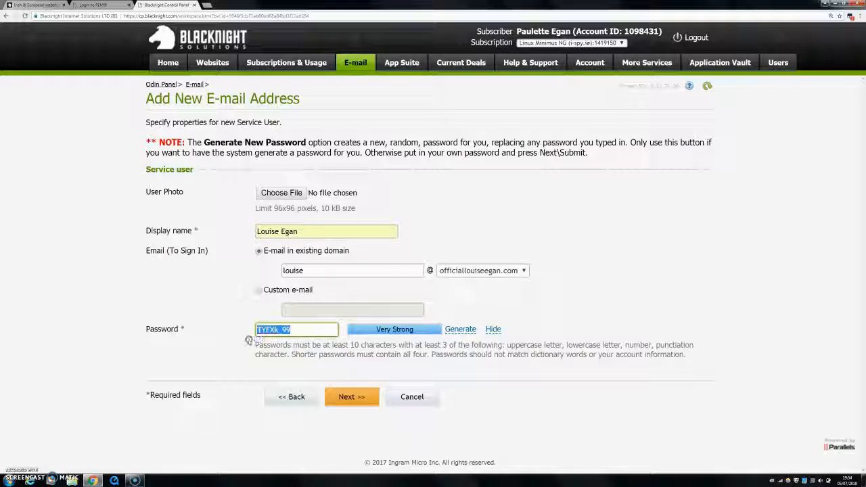
pyautogui.click(359, 395)
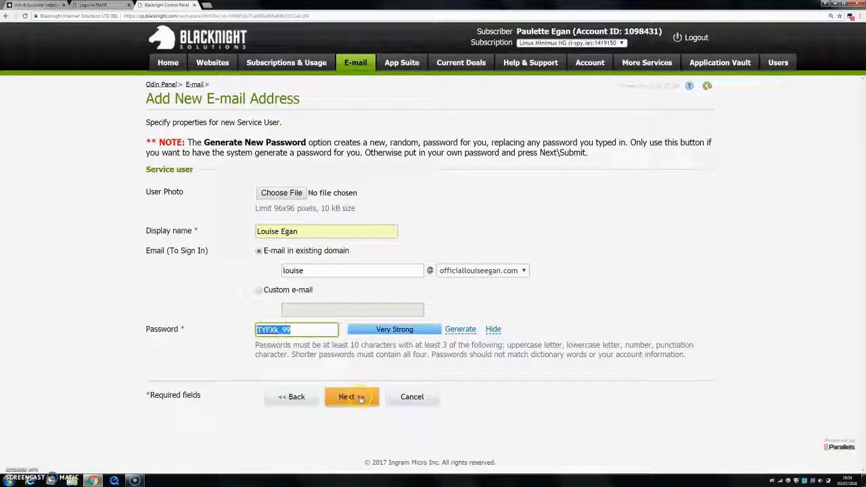
pyautogui.click(360, 398)
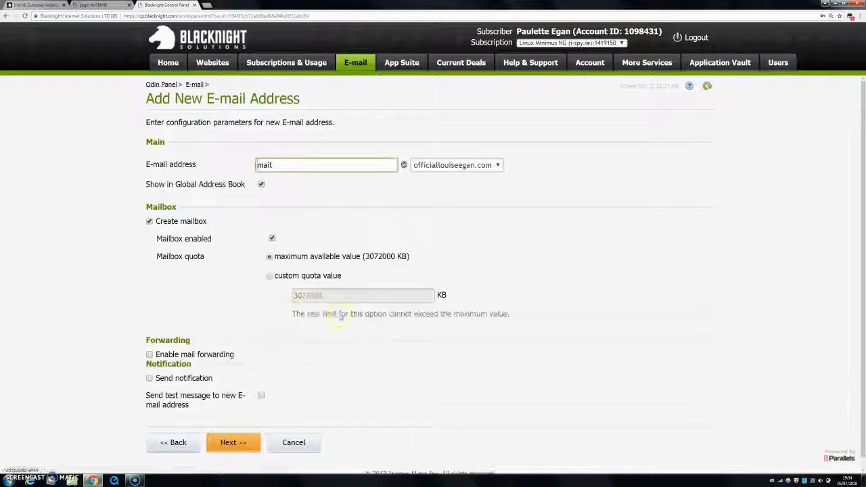
# Step: Enable mail forwarding for the new e-mail address and go to the forwarding addresses field
pyautogui.scroll(-1, 239, 173)
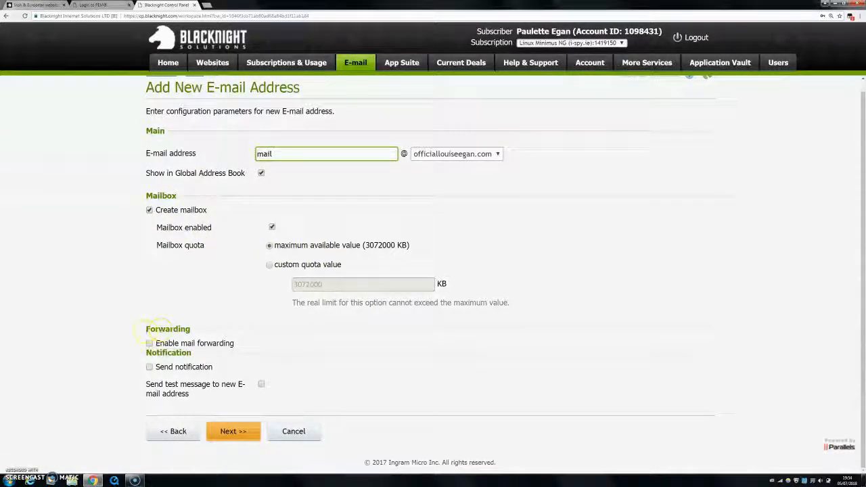
pyautogui.doubleClick(159, 329)
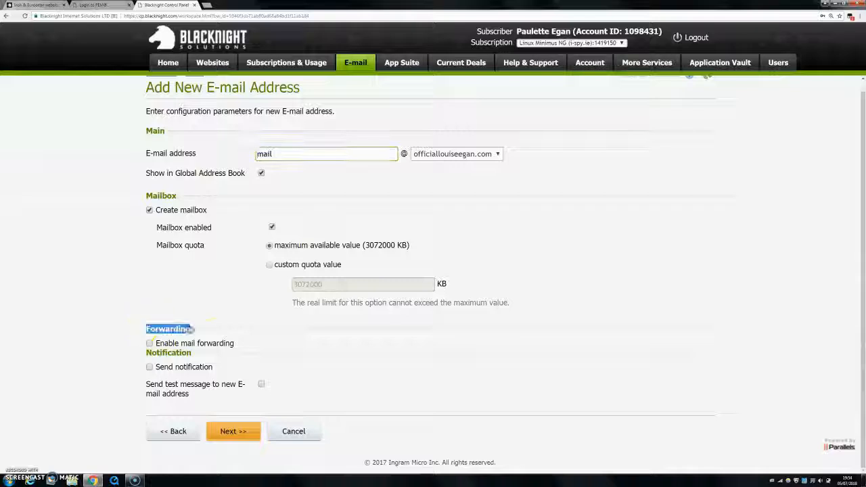
pyautogui.click(150, 343)
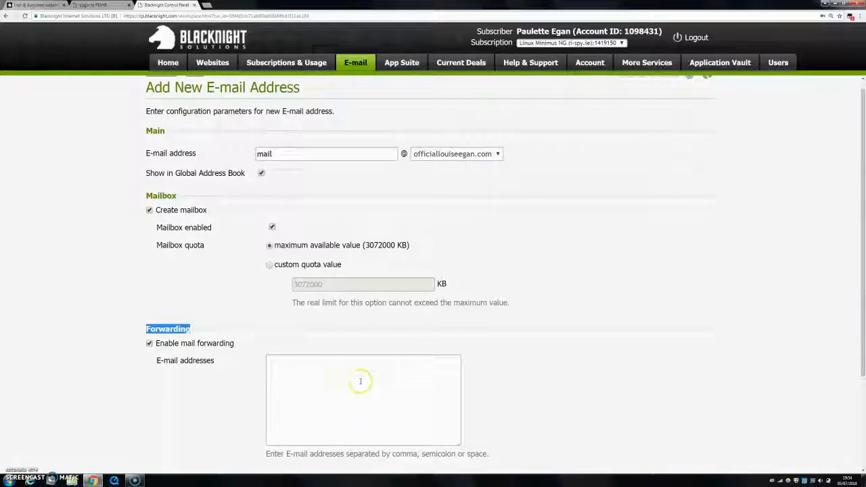
pyautogui.click(276, 359)
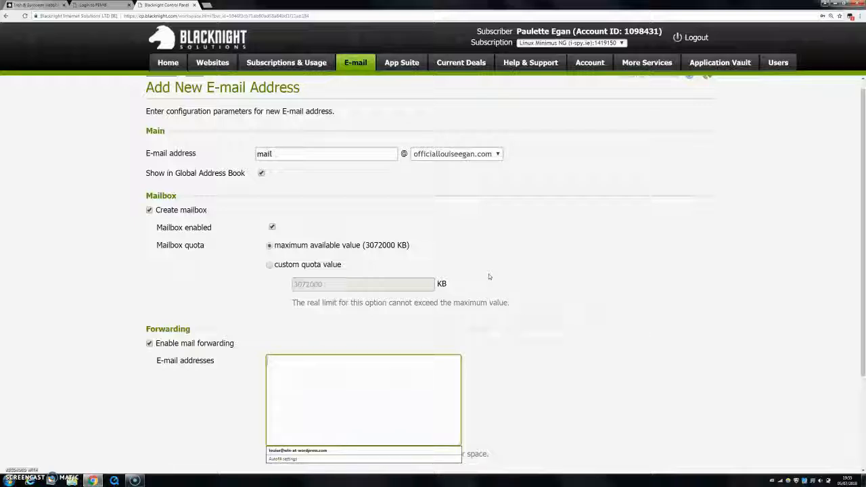
pyautogui.scroll(-2, 234, 378)
pyautogui.click(291, 263)
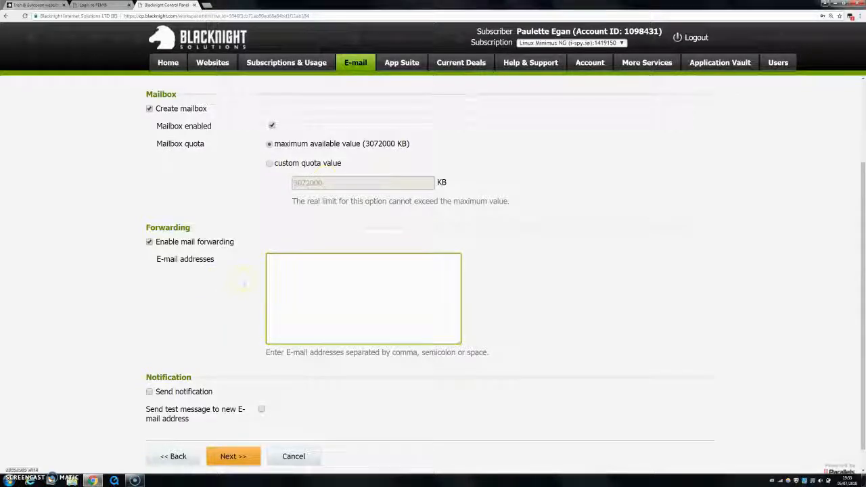
pyautogui.scroll(2, 244, 284)
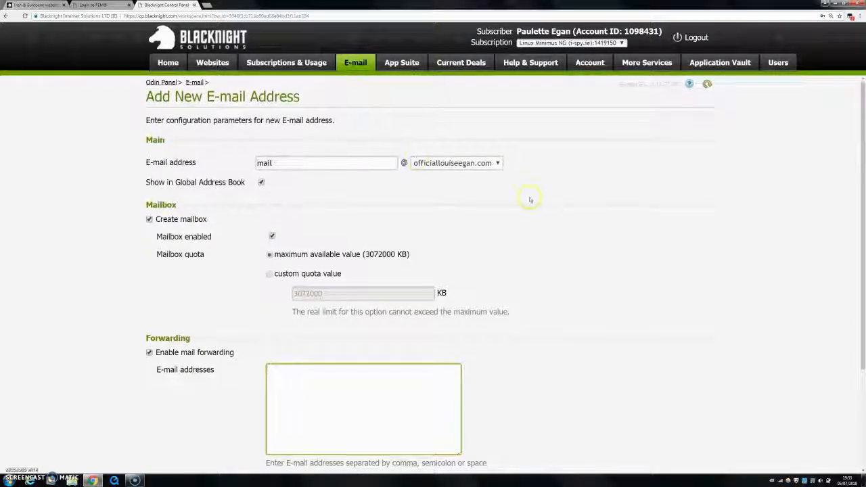
pyautogui.scroll(-2, 518, 282)
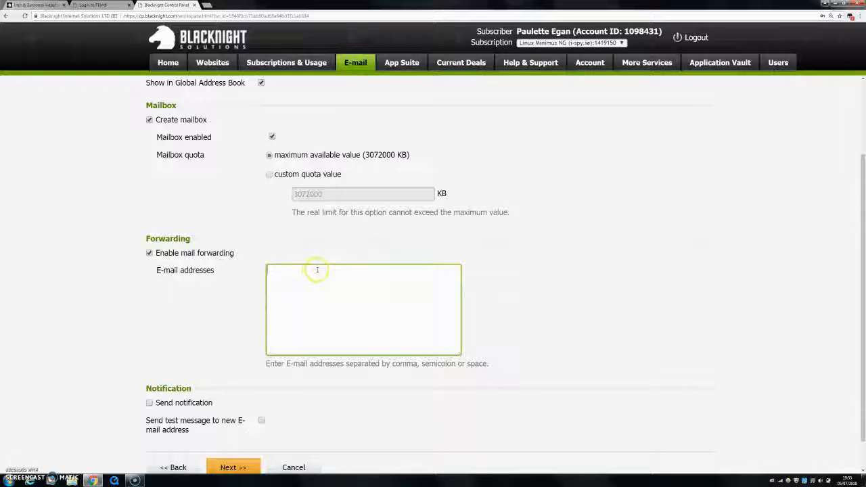
pyautogui.click(277, 272)
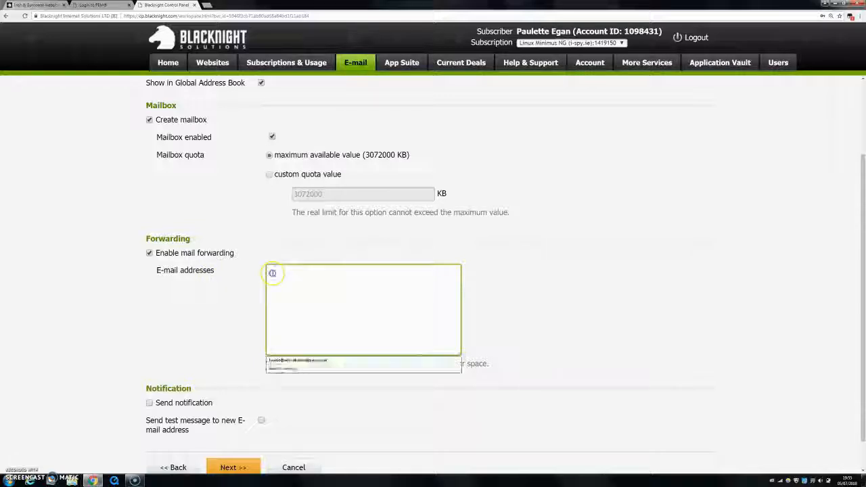
pyautogui.click(217, 292)
pyautogui.scroll(-1, 210, 291)
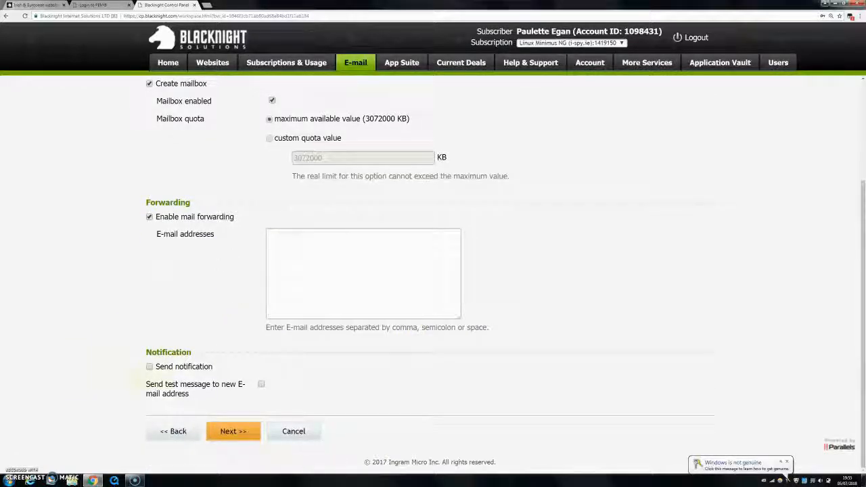
pyautogui.click(150, 366)
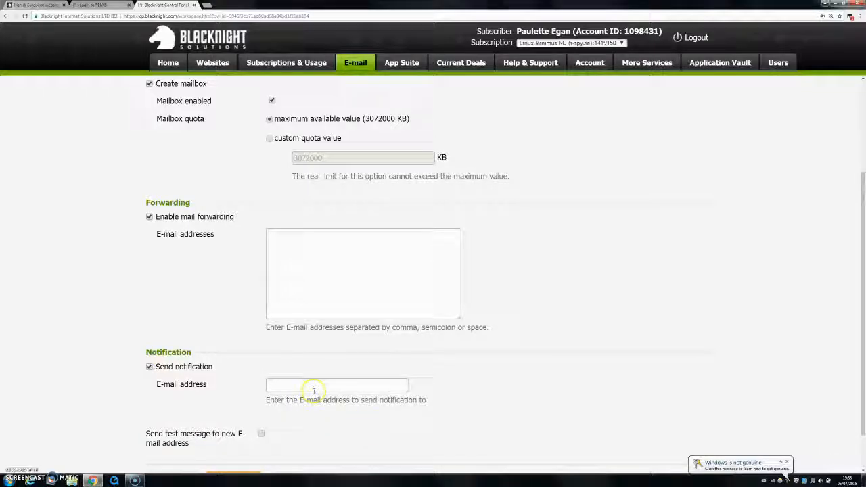
pyautogui.click(313, 390)
pyautogui.scroll(2, 324, 188)
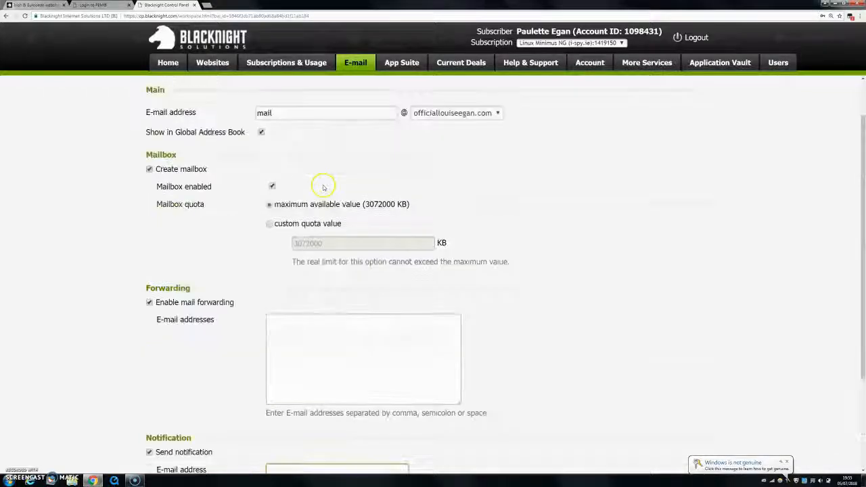
pyautogui.scroll(-3, 226, 351)
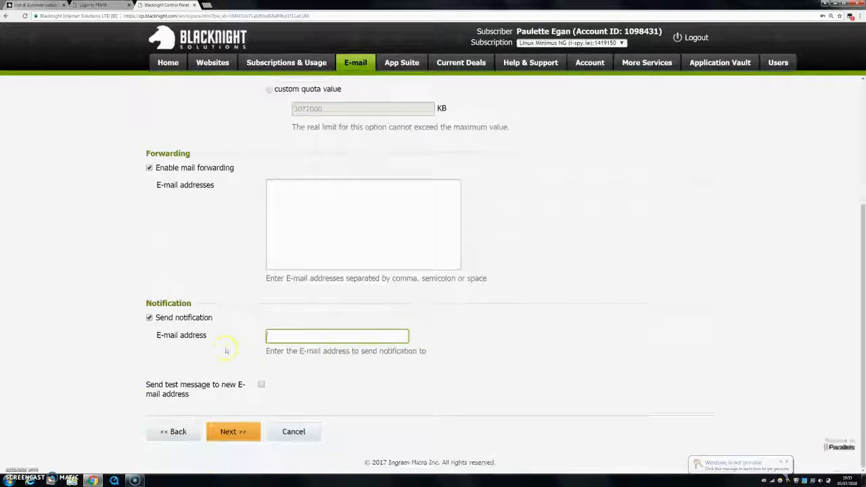
pyautogui.click(149, 317)
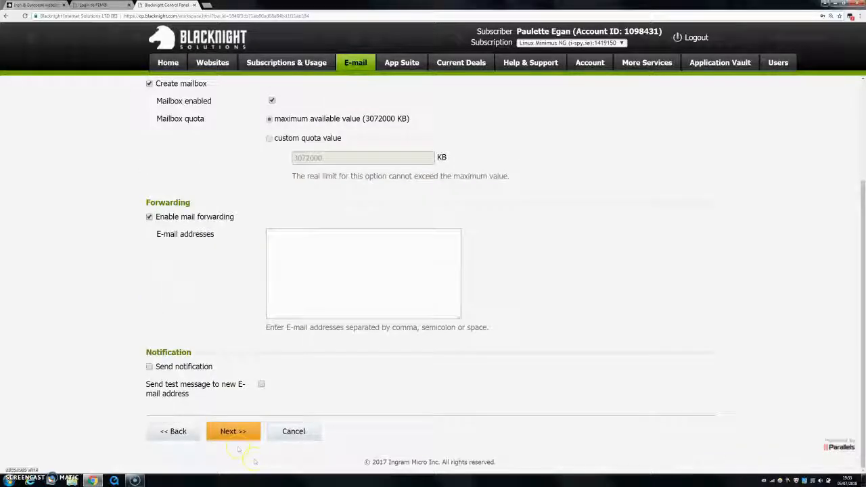
# Step: Disable mail forwarding for the new address and continue to the summary of its settings
pyautogui.click(236, 433)
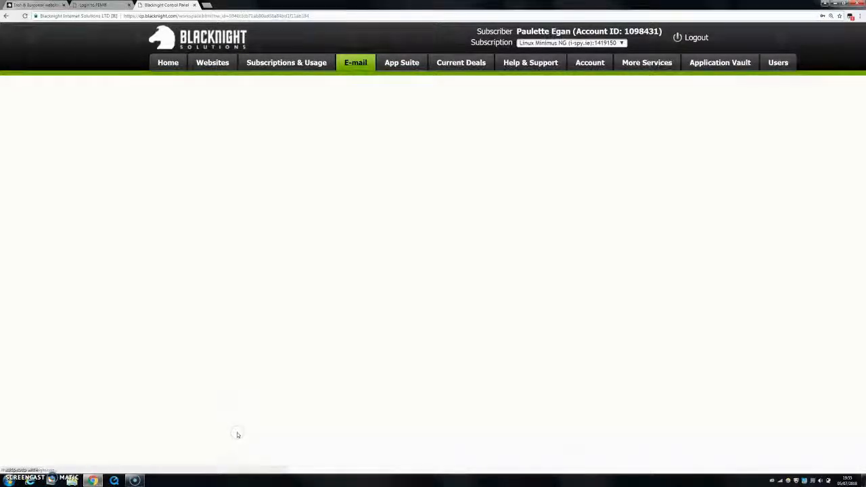
pyautogui.scroll(-2, 233, 421)
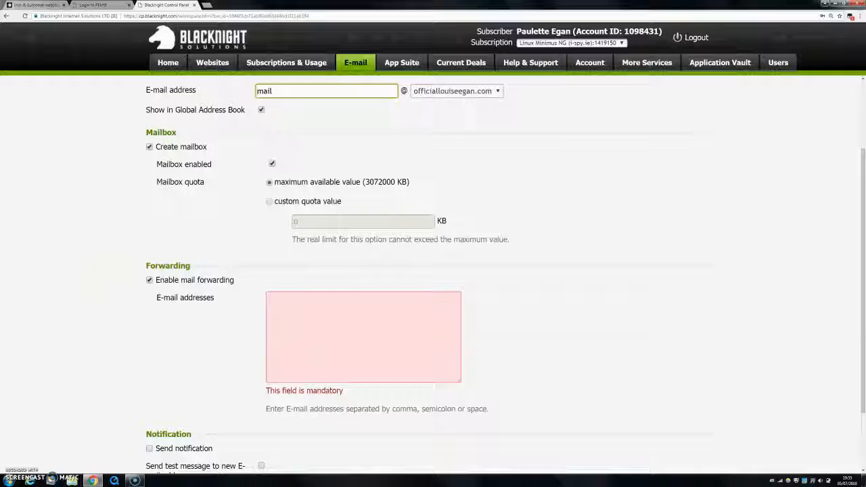
pyautogui.click(150, 280)
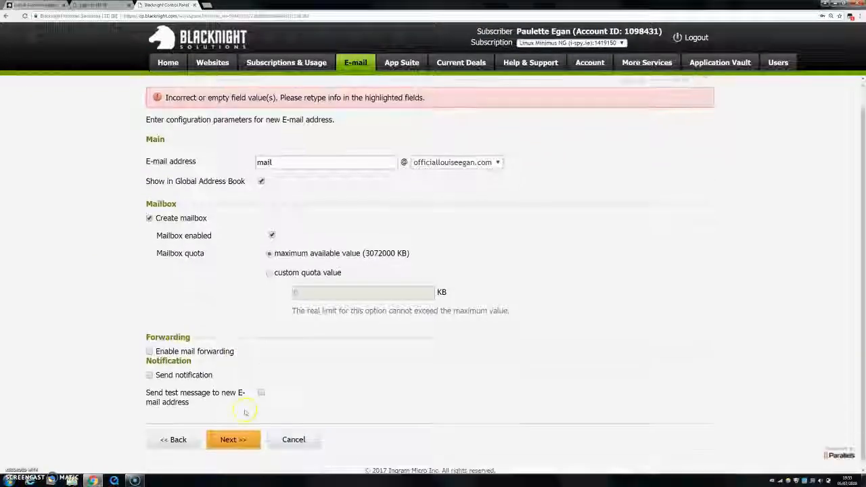
pyautogui.click(230, 432)
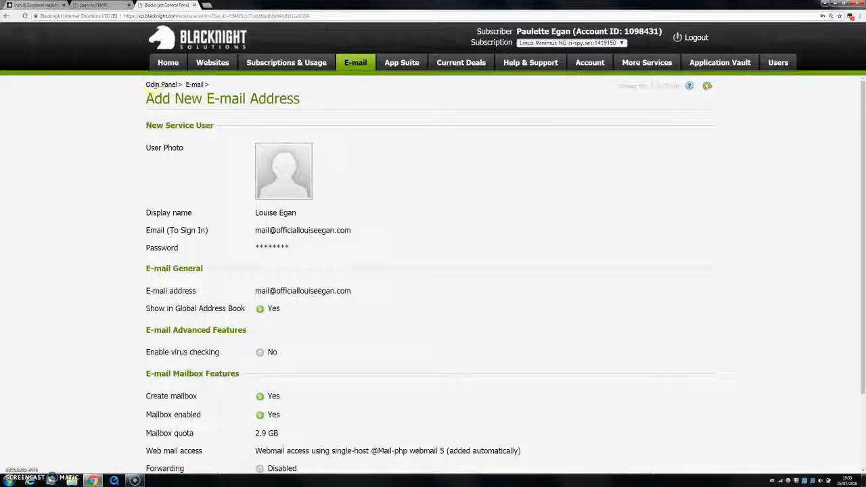
# Step: Review the summary of the new service user and mailbox, and finish creating the e-mail address
pyautogui.moveTo(141, 99); pyautogui.dragTo(296, 135)
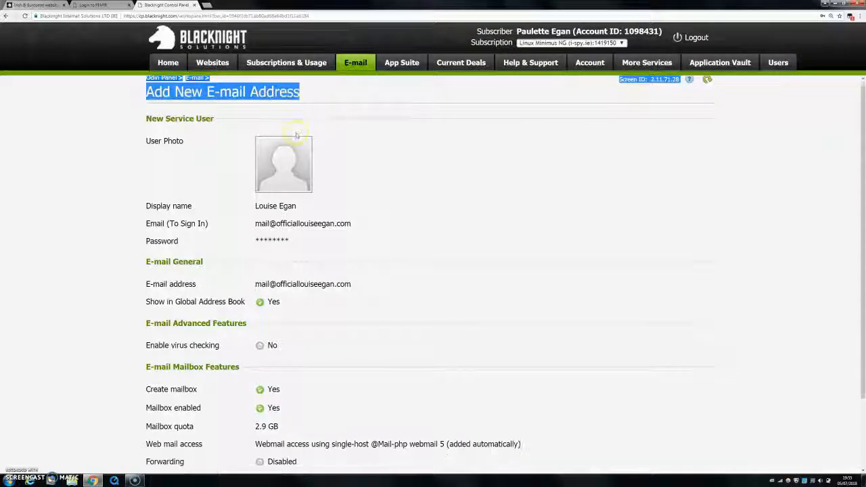
pyautogui.scroll(-2, 296, 135)
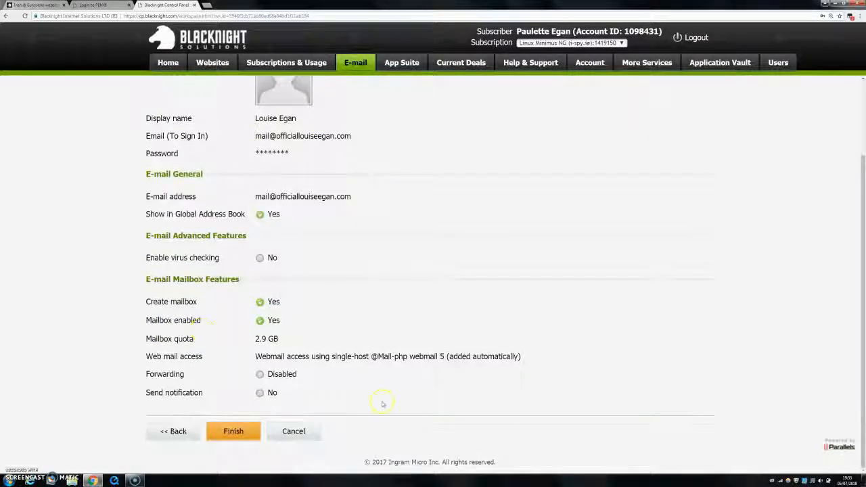
pyautogui.click(232, 432)
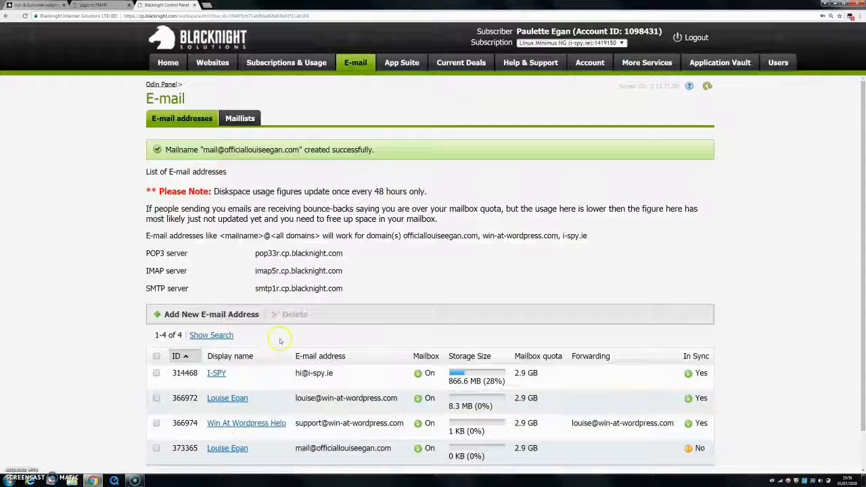
# Step: Highlight the POP3, IMAP and SMTP server details above the list of e-mail addresses
pyautogui.scroll(-1, 280, 340)
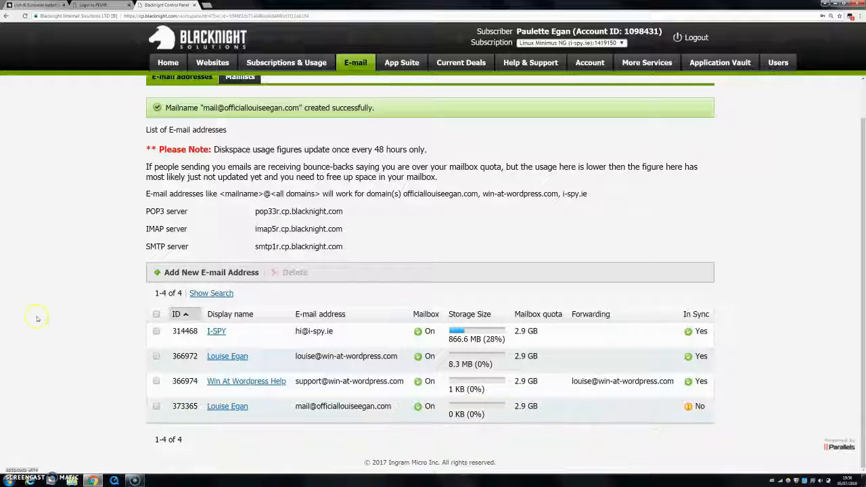
pyautogui.moveTo(144, 211); pyautogui.dragTo(344, 246)
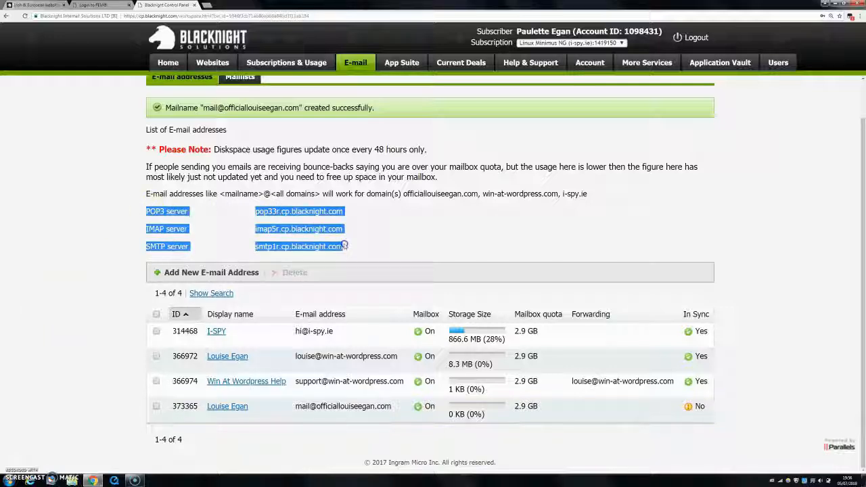